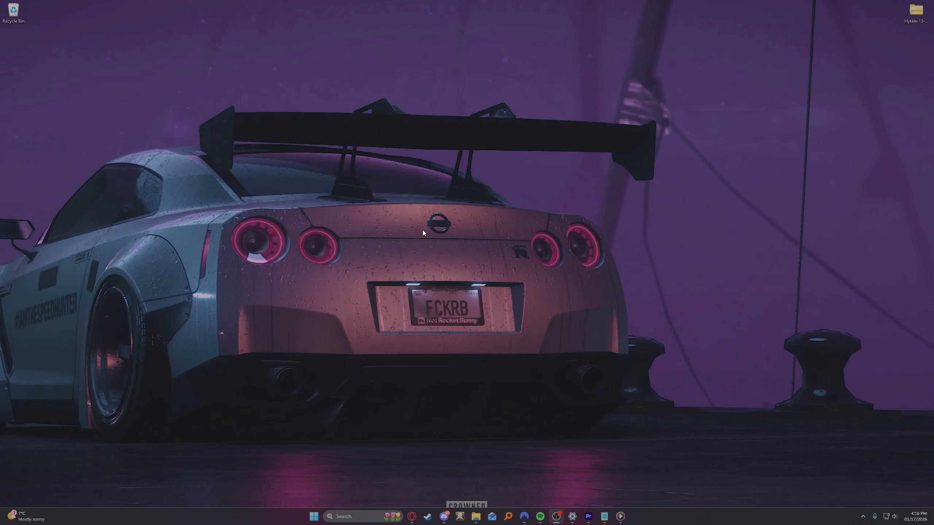
- Download hytale-downloader.zip from the Hytale Server Manual page in the browser and place the archive on the desktop
left_click(412, 515)
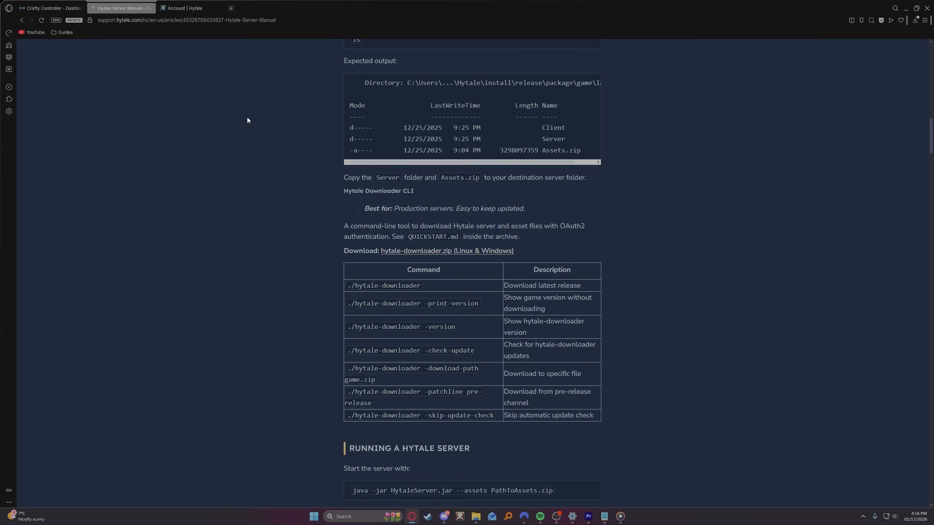
left_click(425, 252)
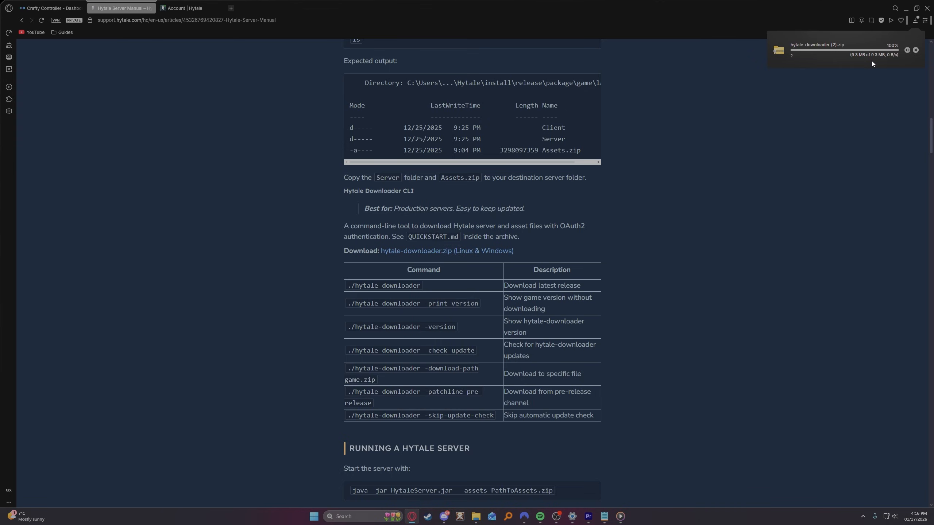
left_click_drag(856, 50, 439, 236)
left_click_drag(20, 17, 479, 177)
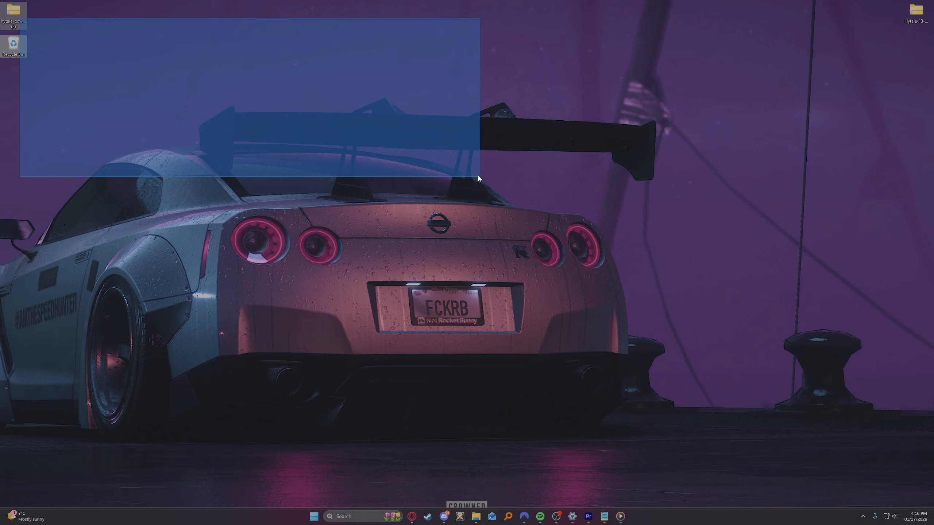
left_click_drag(13, 13, 474, 205)
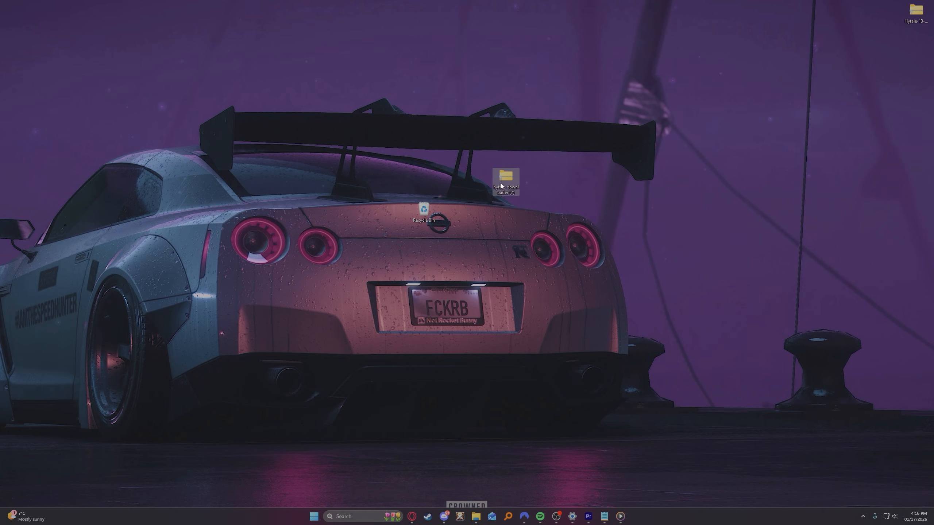
- Extract the hytale-downloader (2) archive to the desktop and move the extracted folder beside the archive
right_click(512, 186)
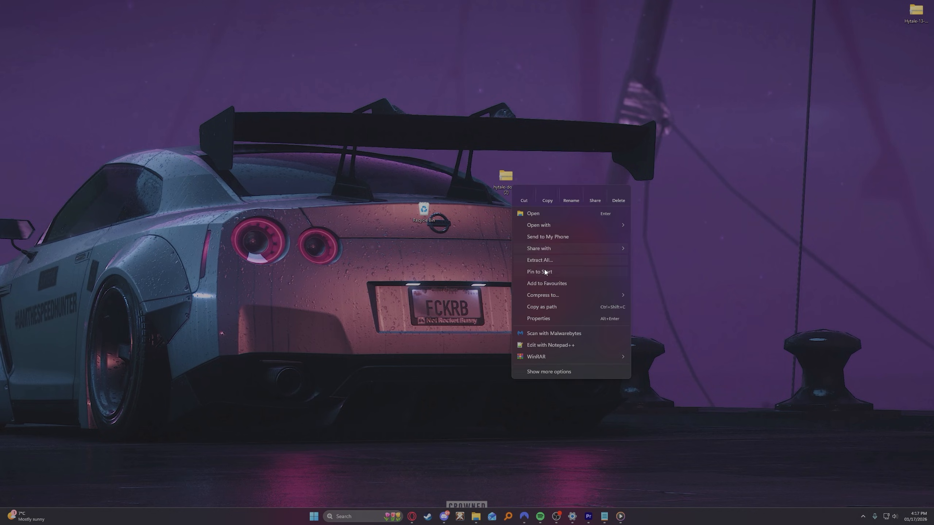
left_click(546, 260)
left_click(534, 323)
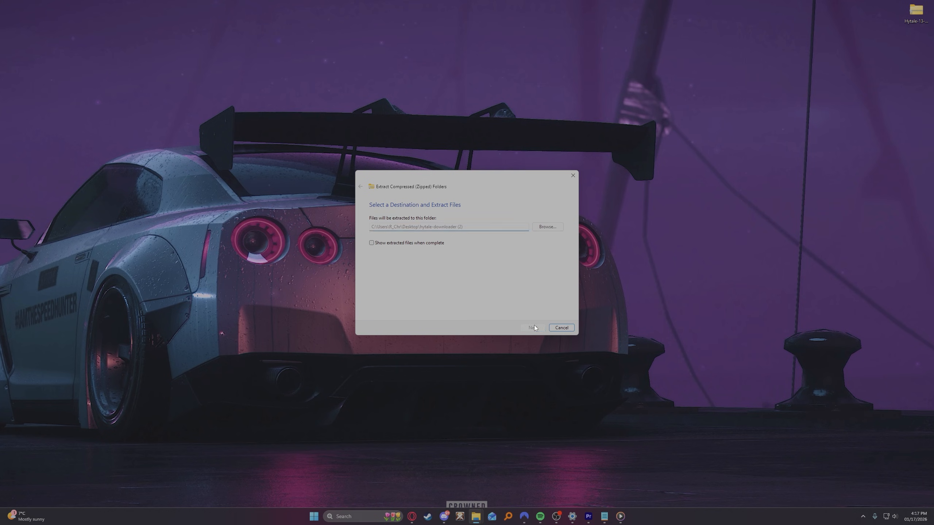
left_click_drag(22, 14, 74, 35)
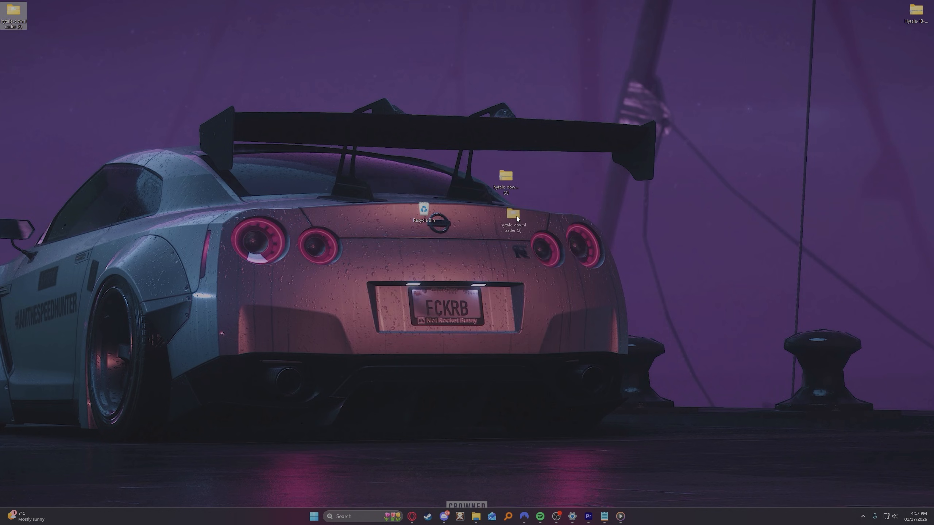
left_click_drag(516, 217, 507, 219)
- Run hytale-downloader-windows-amd64 from the extracted folder, visit its authentication link and approve the device authorization
key("Return")
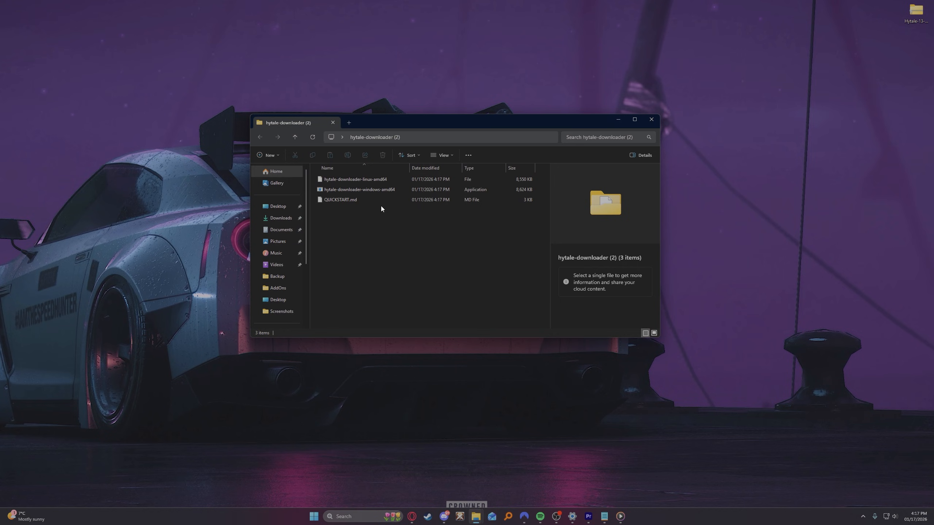
left_click(357, 189)
key("Return")
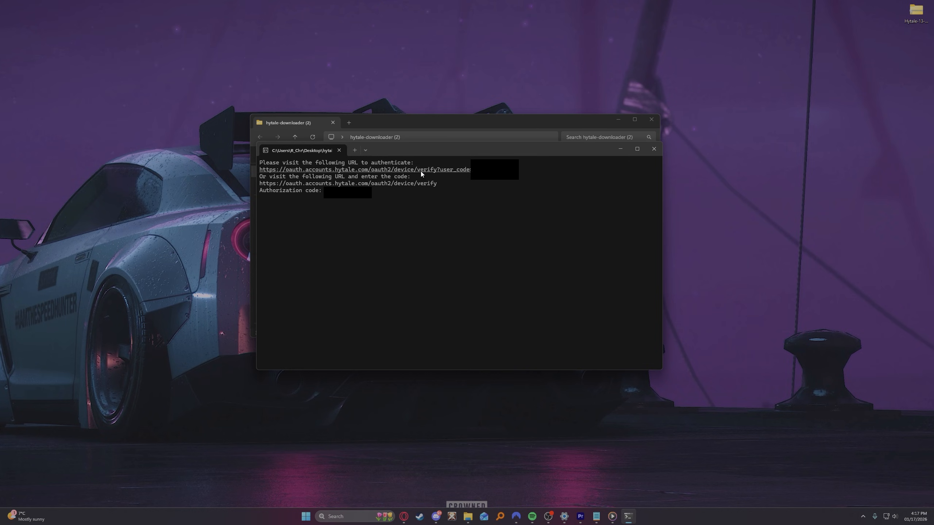
left_click_drag(419, 152, 418, 158)
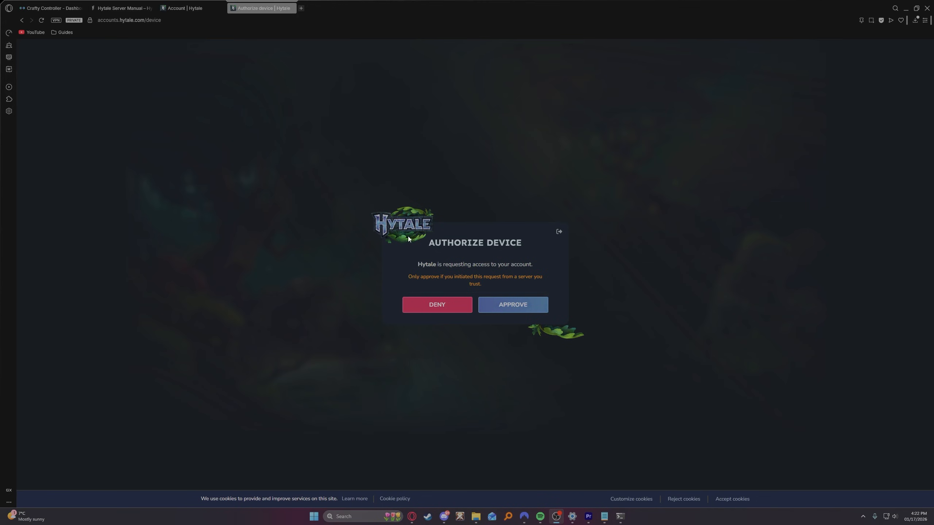
left_click(512, 304)
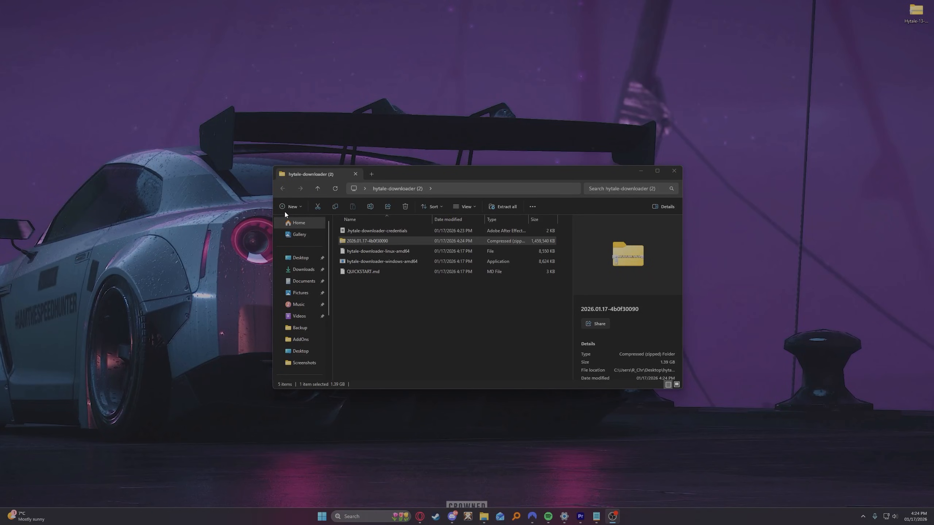
- Move the downloaded 2026.01.17-4b0f30090 archive onto the desktop and close the downloader folder
left_click(345, 242)
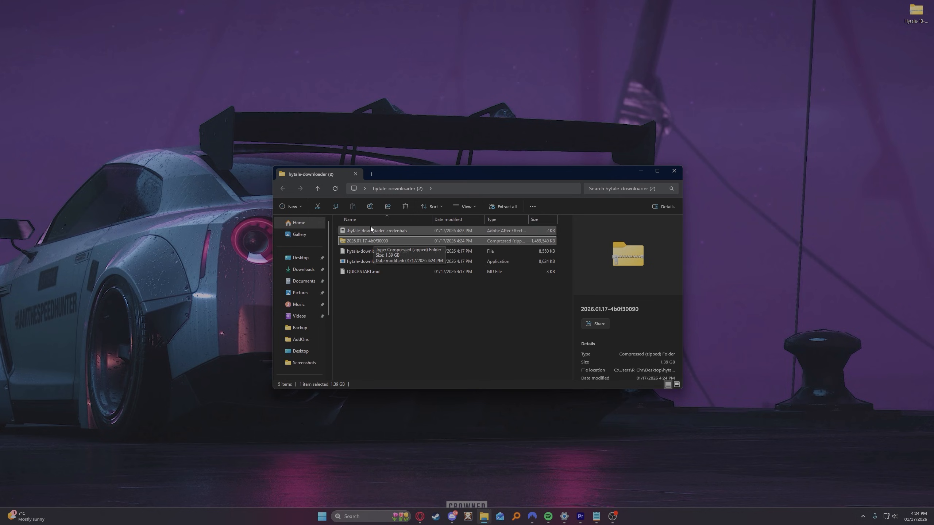
left_click_drag(376, 240, 450, 120)
left_click(674, 170)
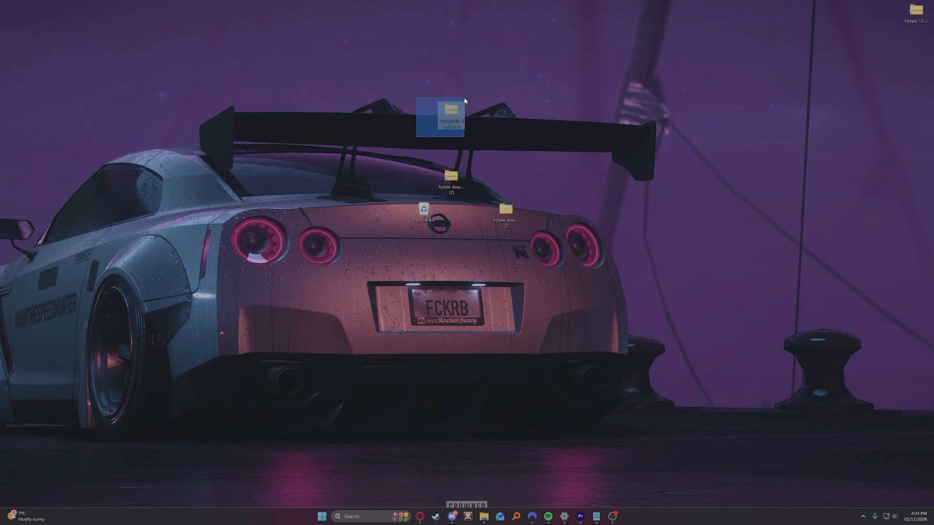
- Extract the 2026.01.17-4b0f30090 archive to its own folder on the desktop
right_click(459, 114)
left_click(488, 188)
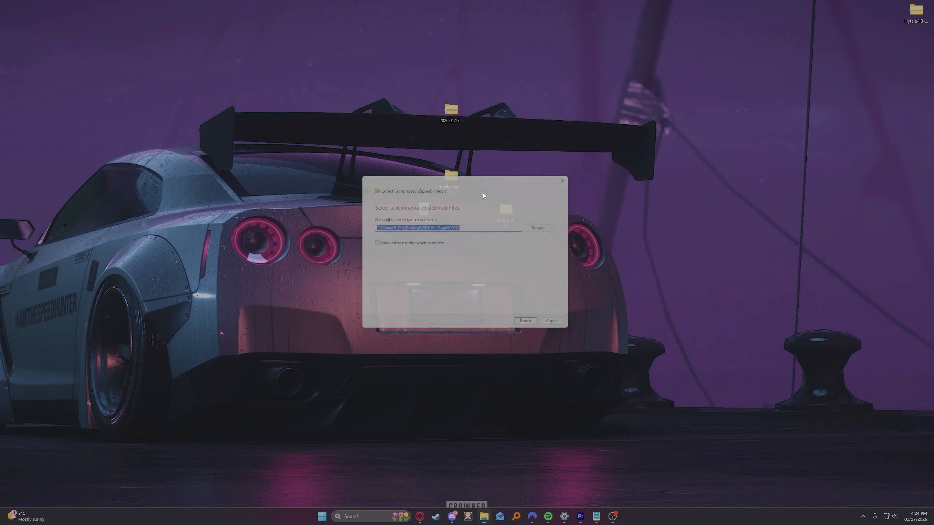
left_click(532, 327)
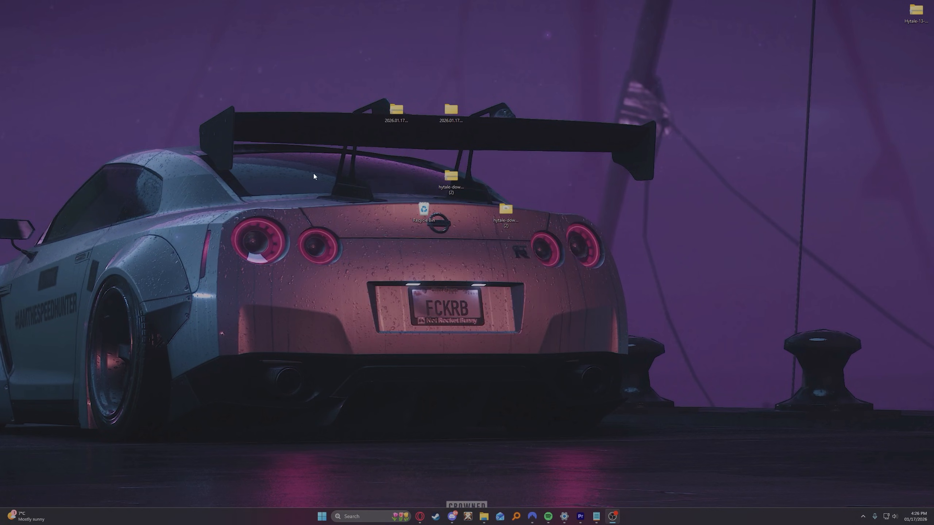
- Open the extracted 2026.01.17-4b0f30090 folder and move the Assets archive into its Server folder
double_click(449, 112)
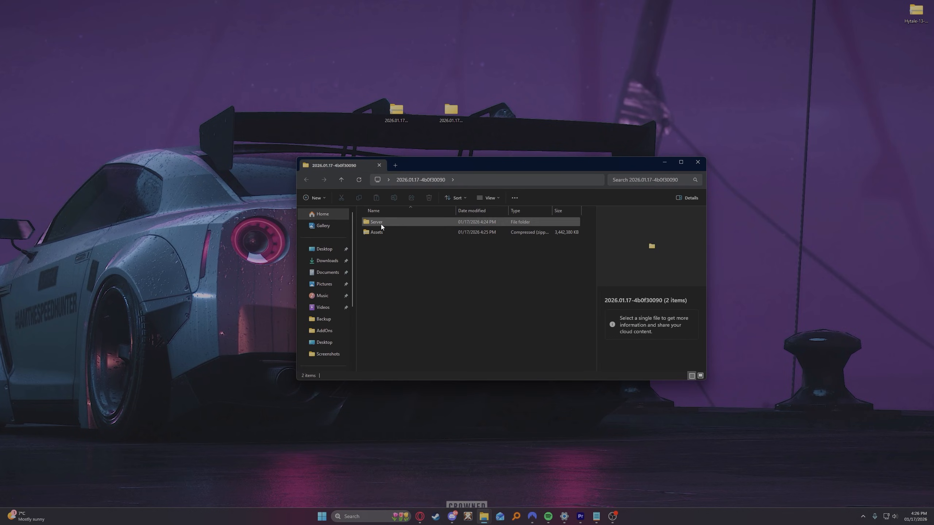
mouse_move(371, 250)
left_mouse_down()
mouse_move(377, 222)
mouse_move(377, 242)
left_mouse_up()
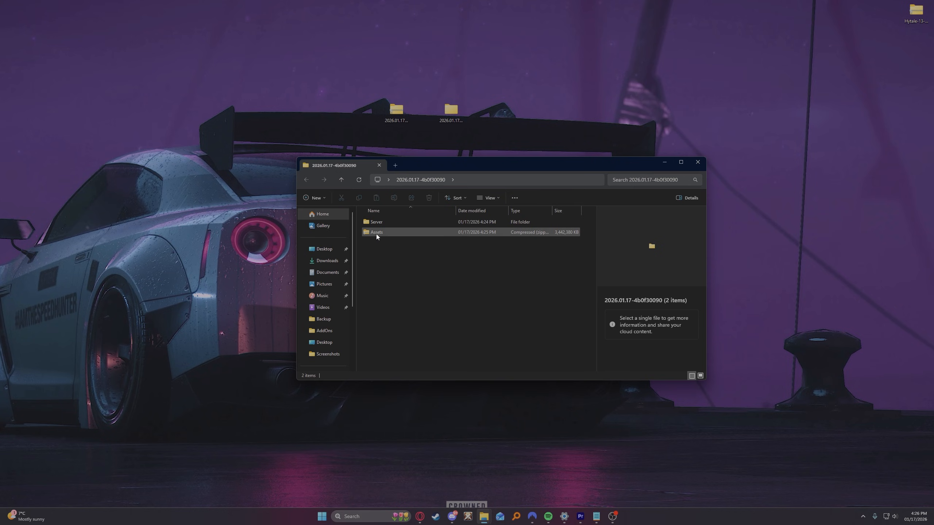
left_click_drag(380, 234, 388, 222)
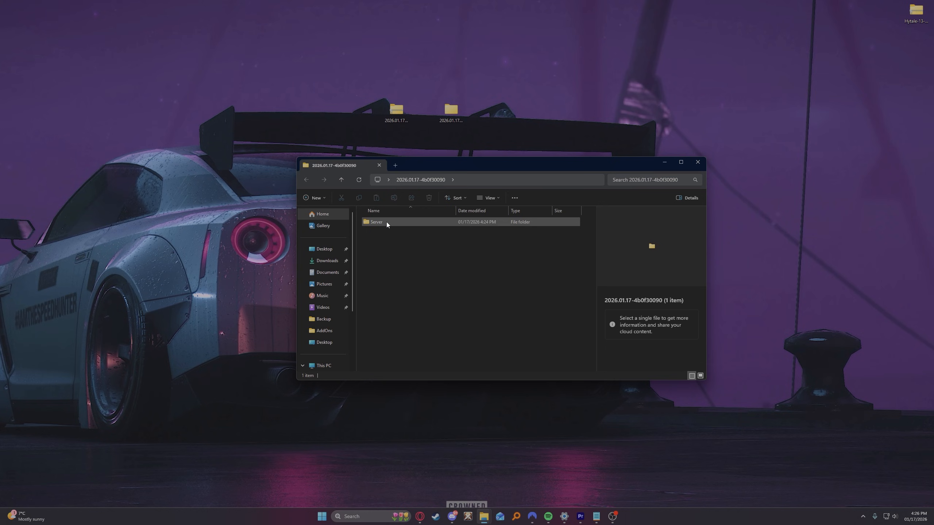
- Compress the Server folder with WinRAR using the ZIP archive format
right_click(388, 226)
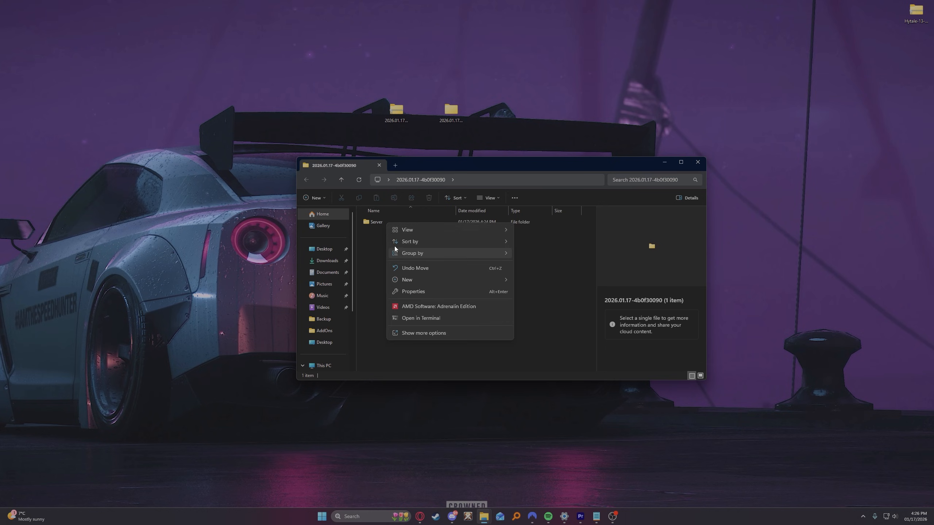
right_click(384, 222)
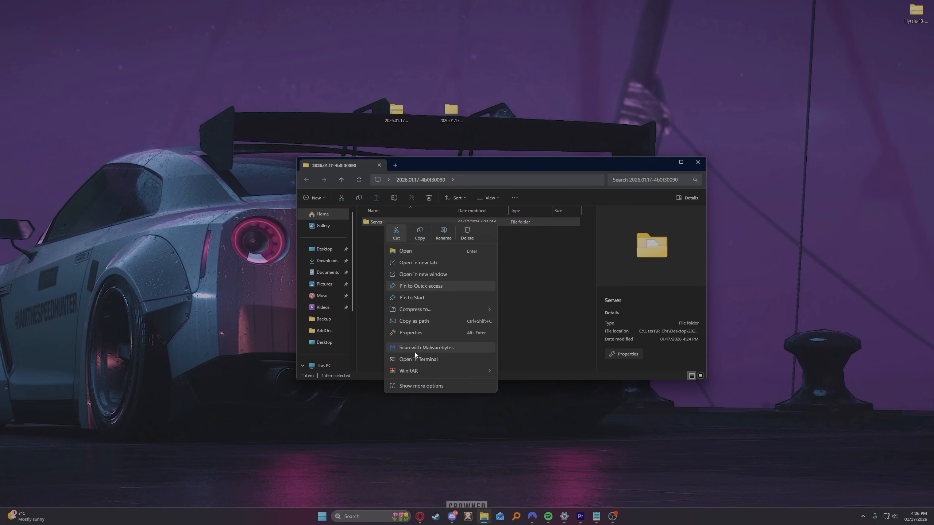
mouse_move(416, 370)
left_click(523, 370)
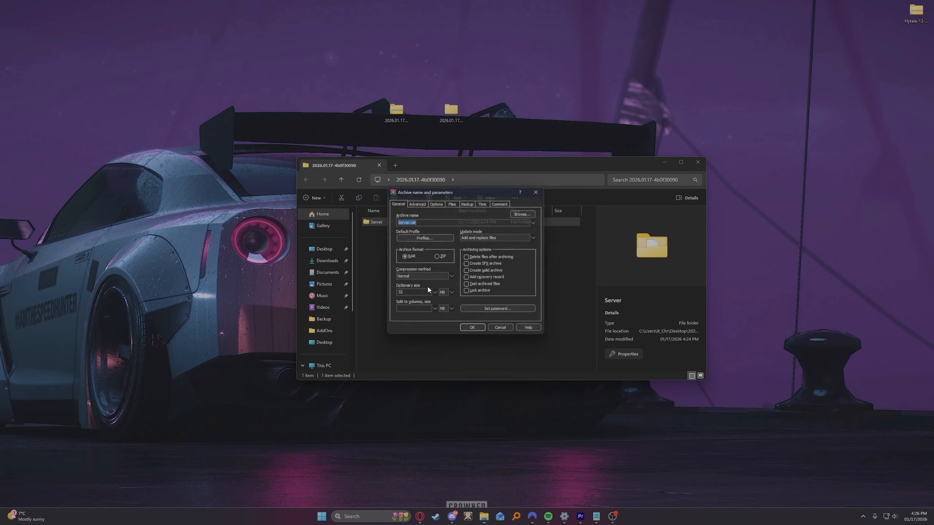
left_click(438, 257)
left_click(468, 333)
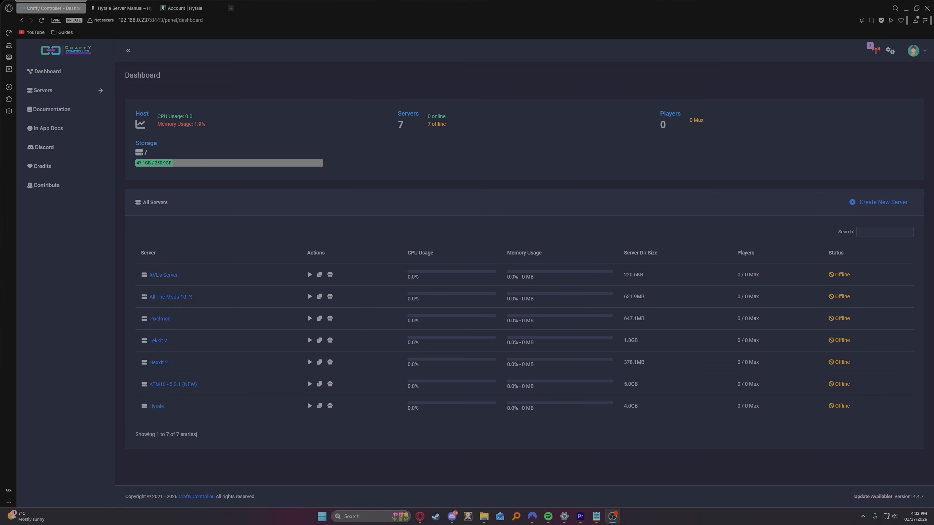
- Switch to Crafty Controller in the browser and open the page for creating a new server
mouse_move(200, 115)
left_click(55, 91)
left_click(58, 105)
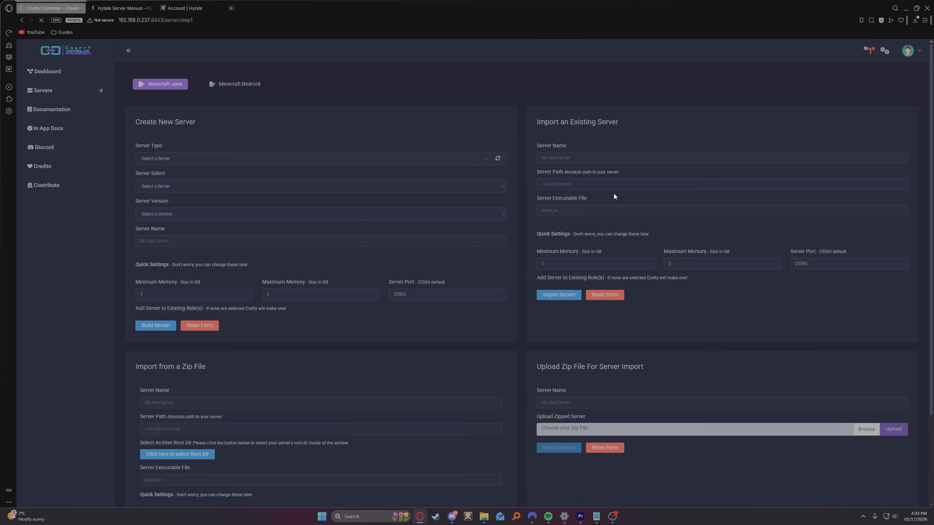
- Enter Hytale (2) as the server name for the zip file upload import
scroll(627, 257, "down", 3)
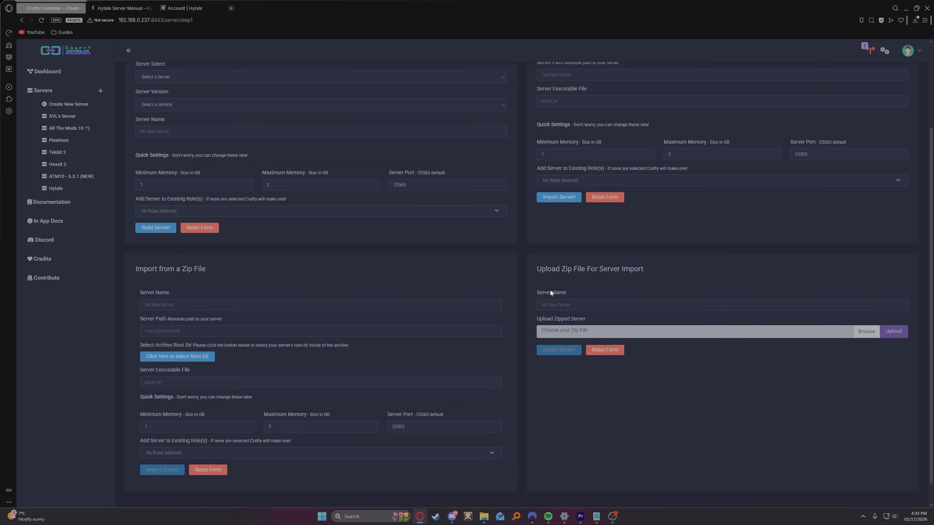
left_click(552, 304)
type("Hyta")
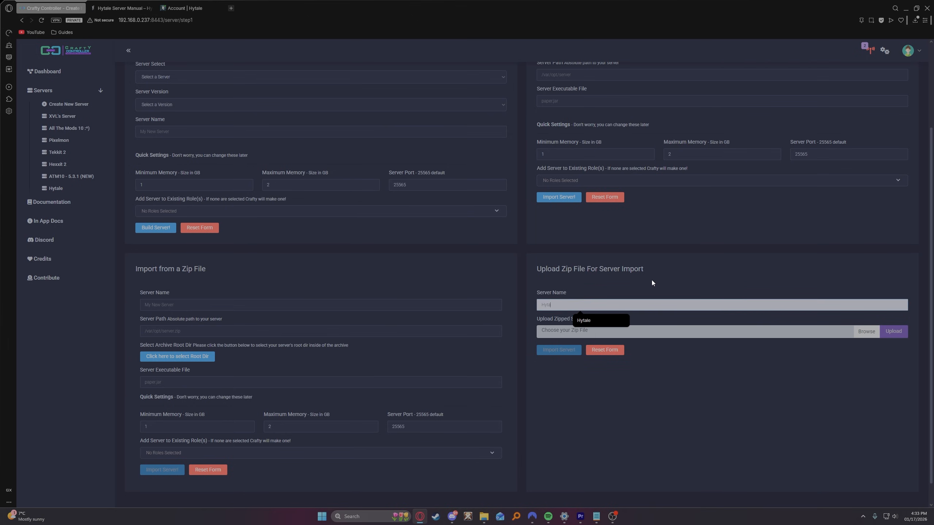
type("le (2)")
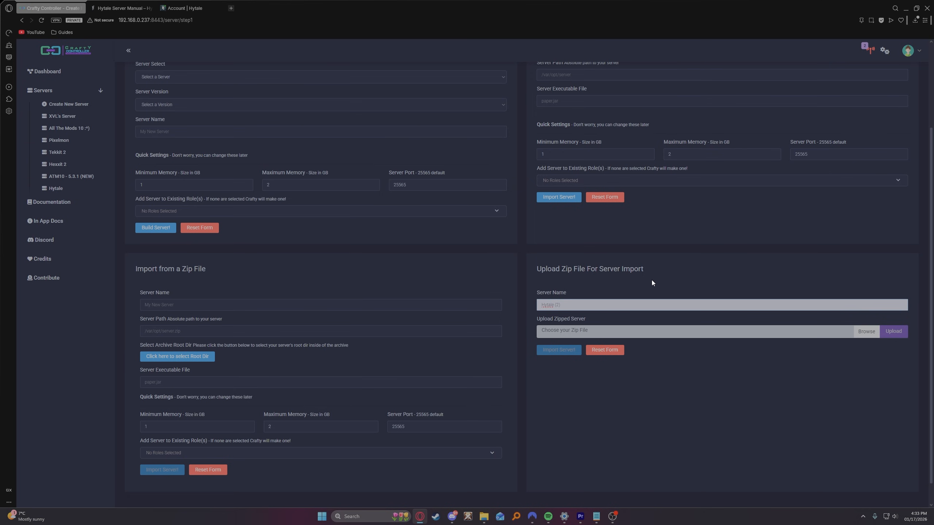
- Choose the Server zip file from the desktop as the zipped server and upload it
left_click(598, 330)
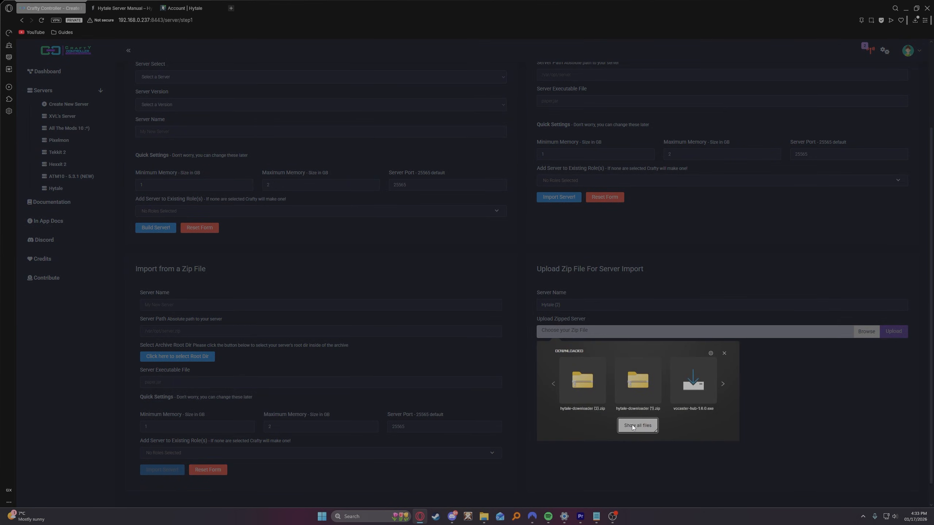
left_click(637, 426)
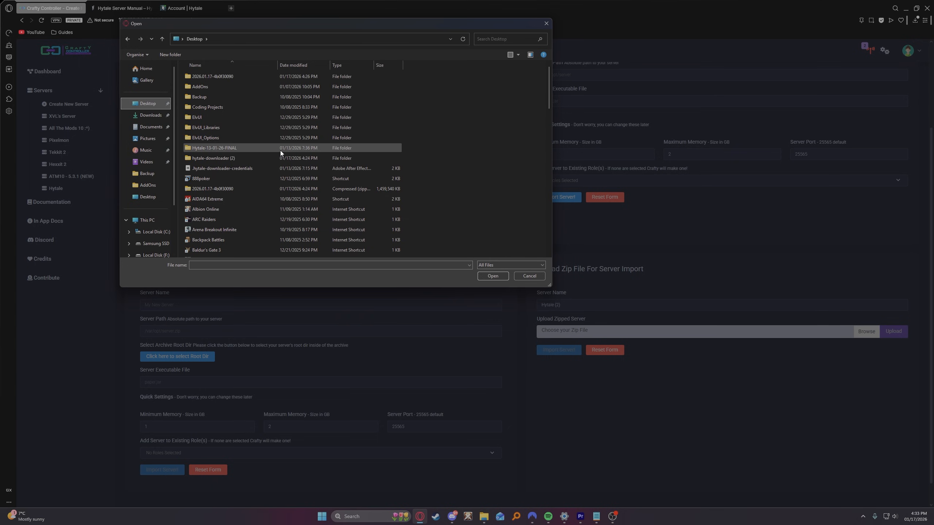
scroll(263, 164, "down", 16)
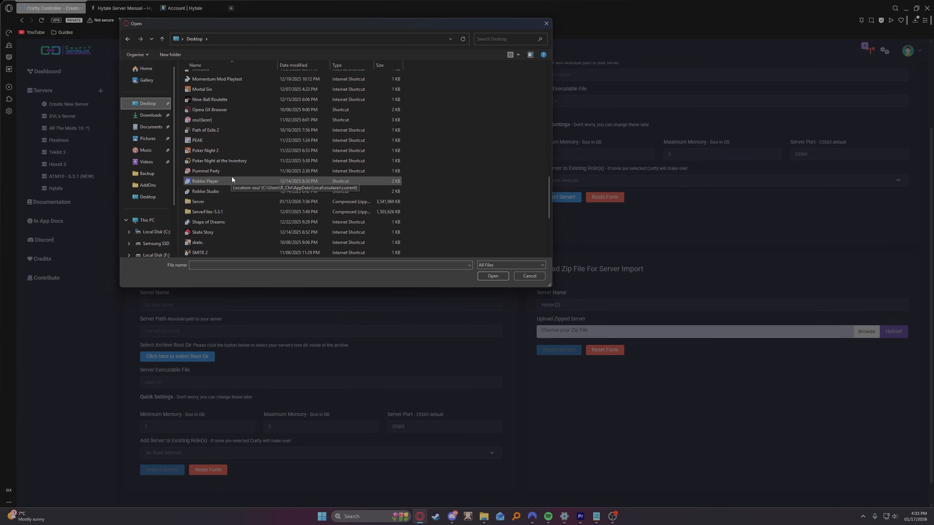
scroll(232, 179, "down", 1)
left_click(200, 160)
scroll(200, 161, "down", 1)
left_click(491, 276)
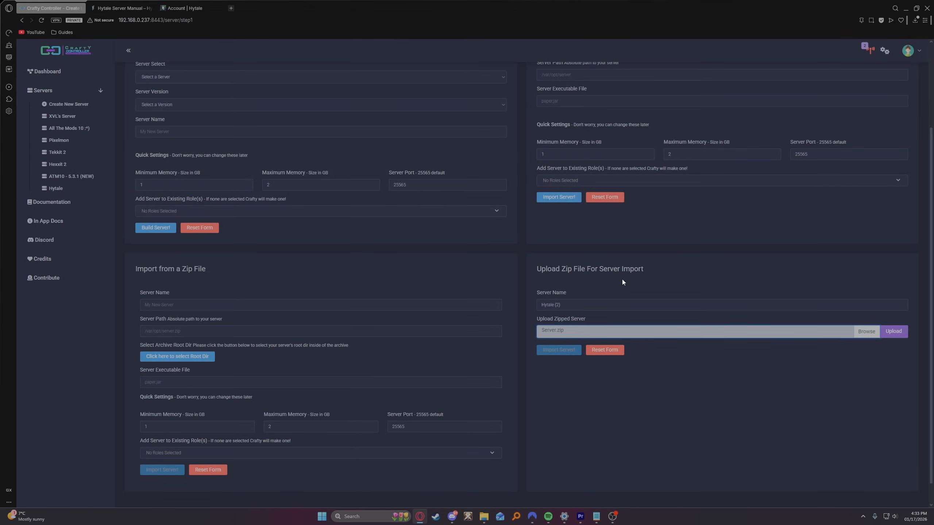
left_click(894, 332)
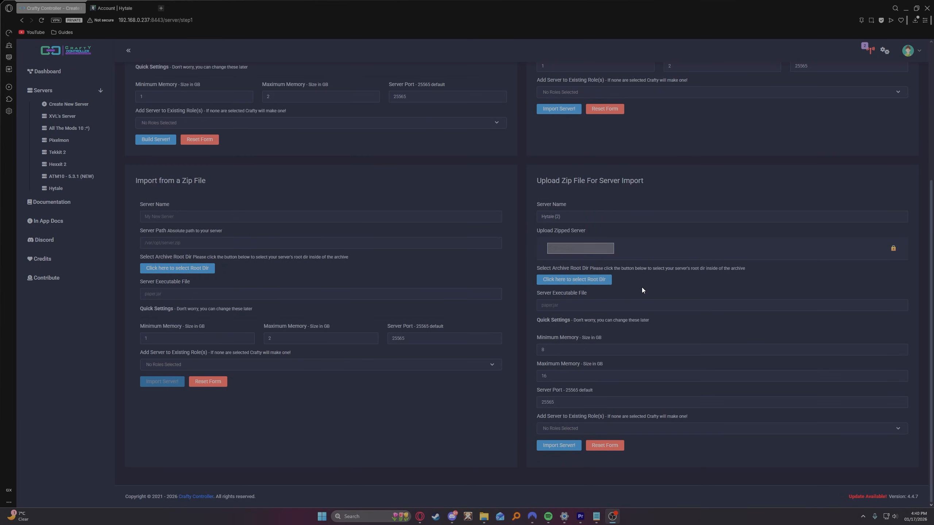
- Choose the Server folder as the archive root directory and set the server executable file to HytaleServer.jar
left_click(568, 279)
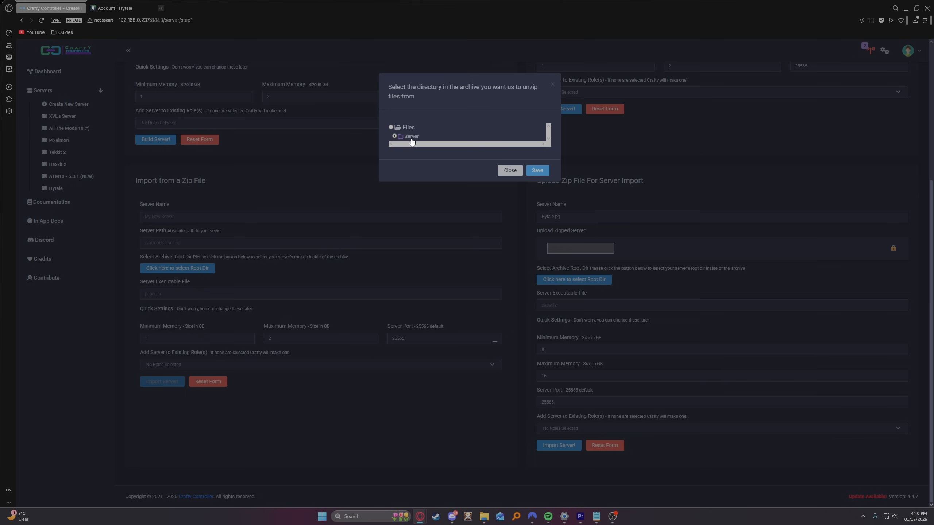
left_click(537, 171)
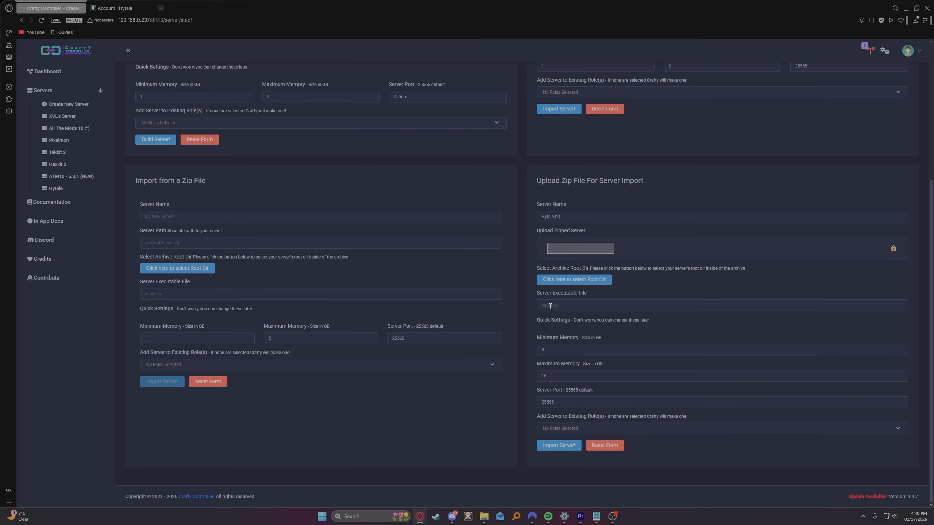
left_click(581, 305)
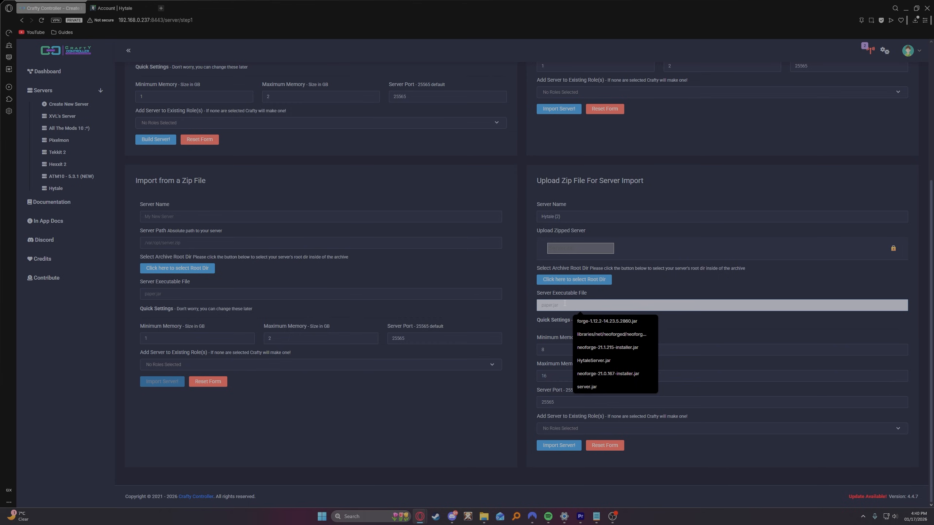
type("HytaleServer.jar")
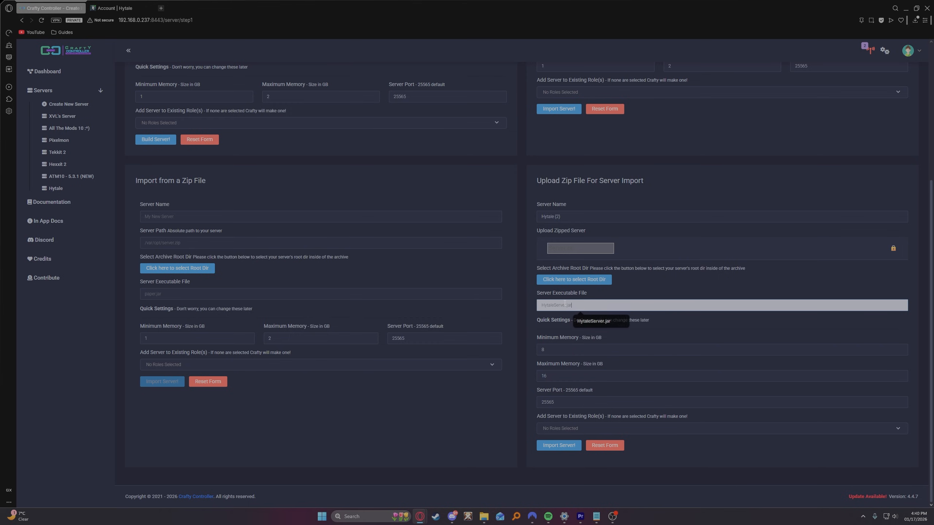
left_click(596, 321)
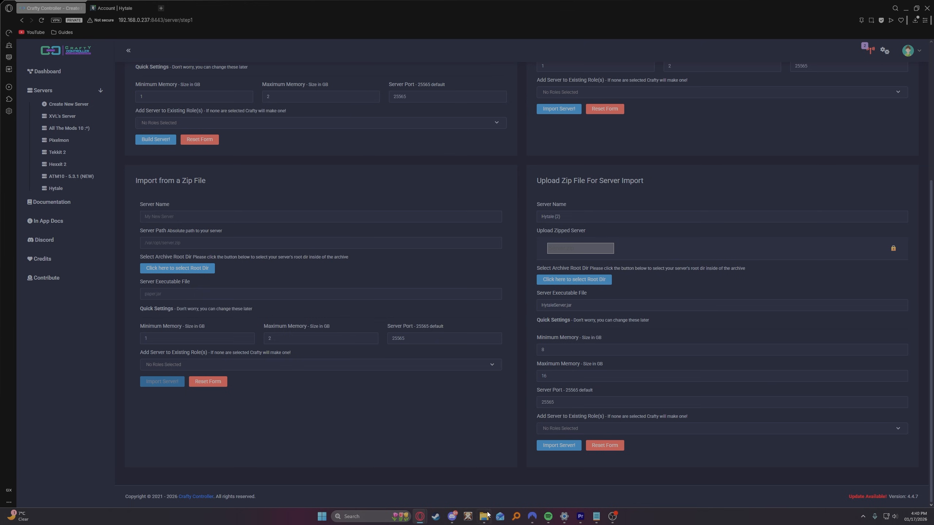
- Check the HytaleServer JAR file's name in the extracted Server folder in File Explorer
mouse_move(484, 517)
left_click(446, 475)
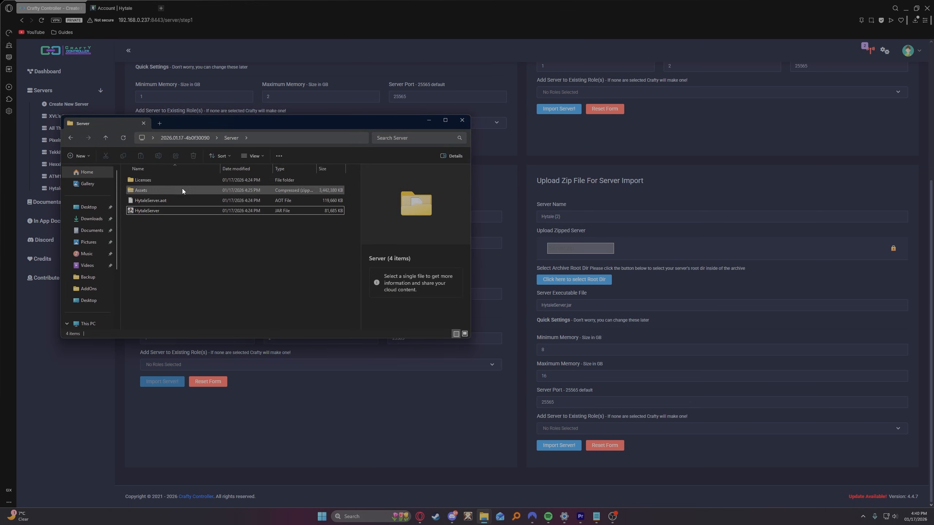
left_click(154, 210)
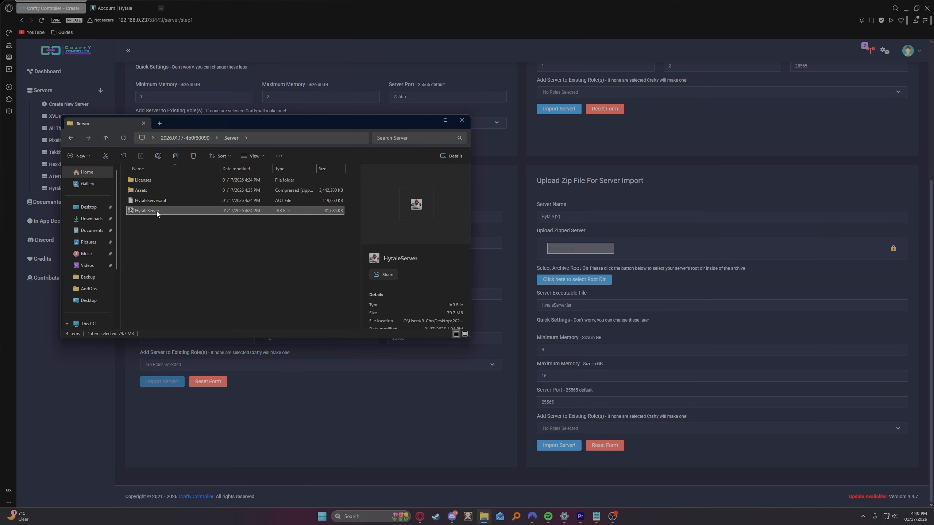
left_click(428, 121)
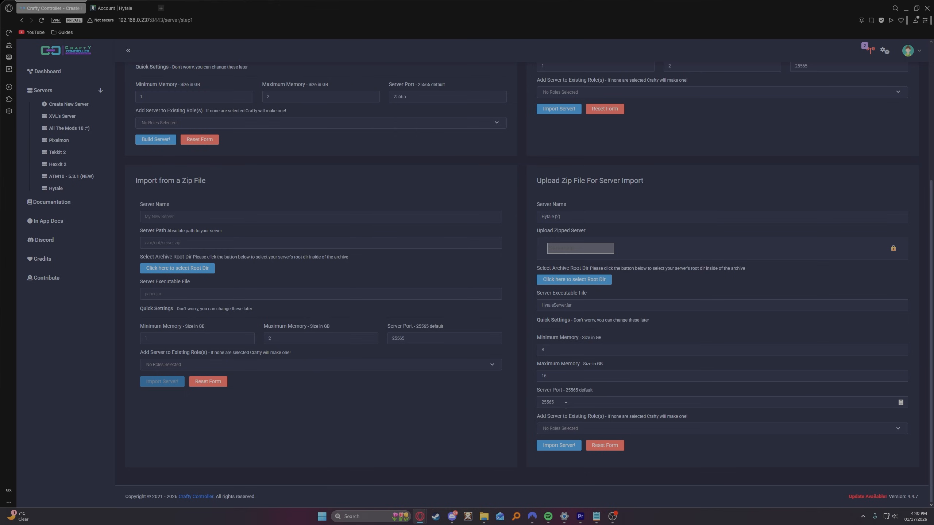
- Set the zip upload's server port to 5520 and import the server
left_click_drag(565, 407, 524, 404)
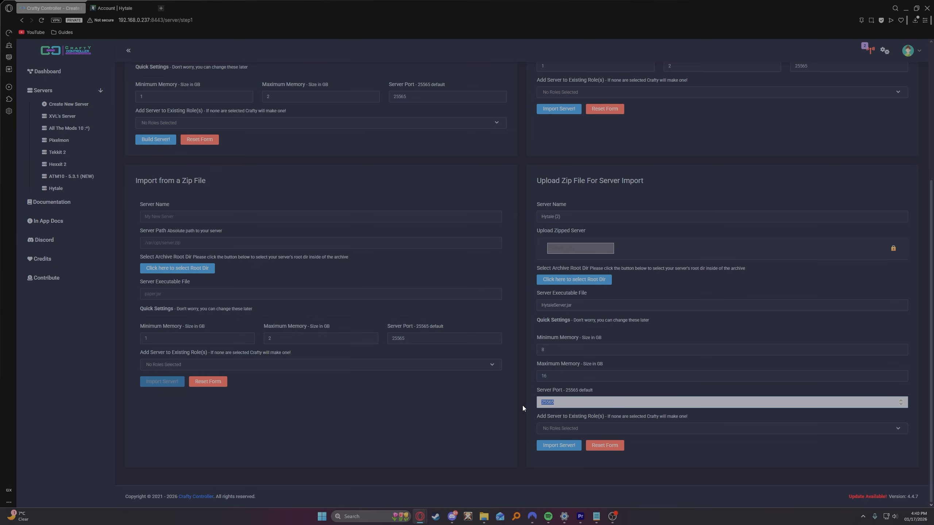
type("5520")
left_click(651, 388)
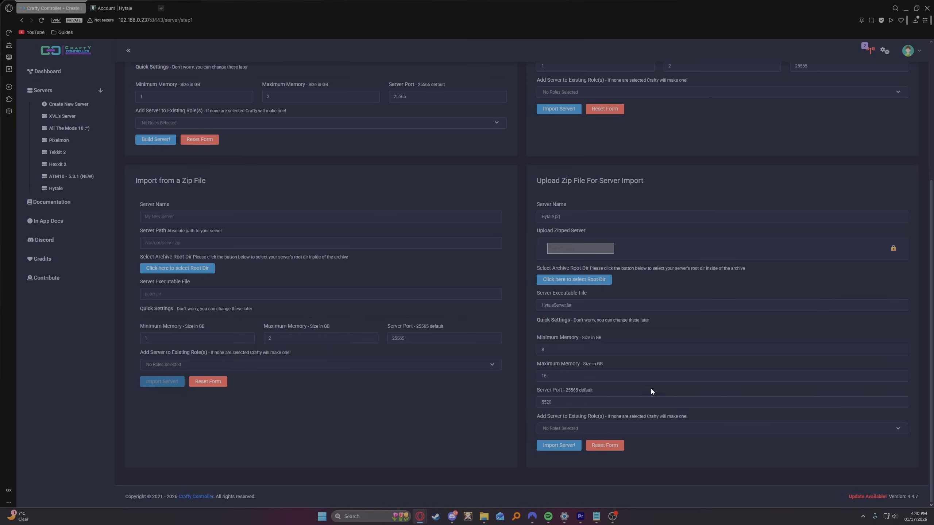
left_click(560, 446)
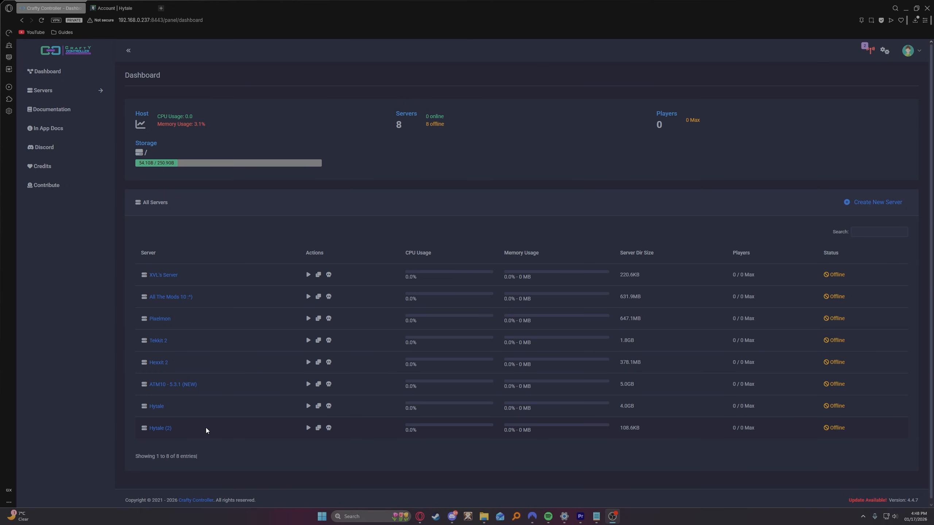
- Set the Hytale (2) server's execution command to java -Xmx16G -Xms8G -jar HytaleServer.jar --assets Assets.zip and save the configuration
left_click(159, 428)
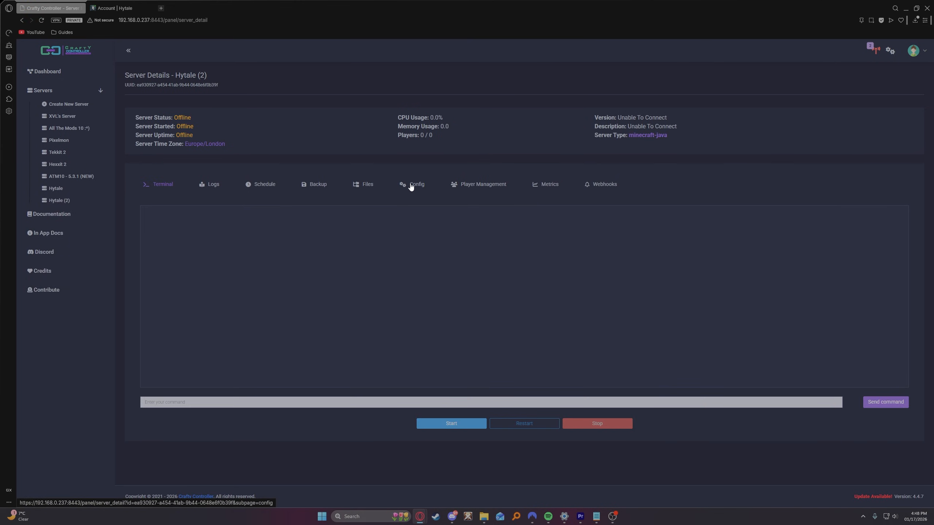
left_click(412, 186)
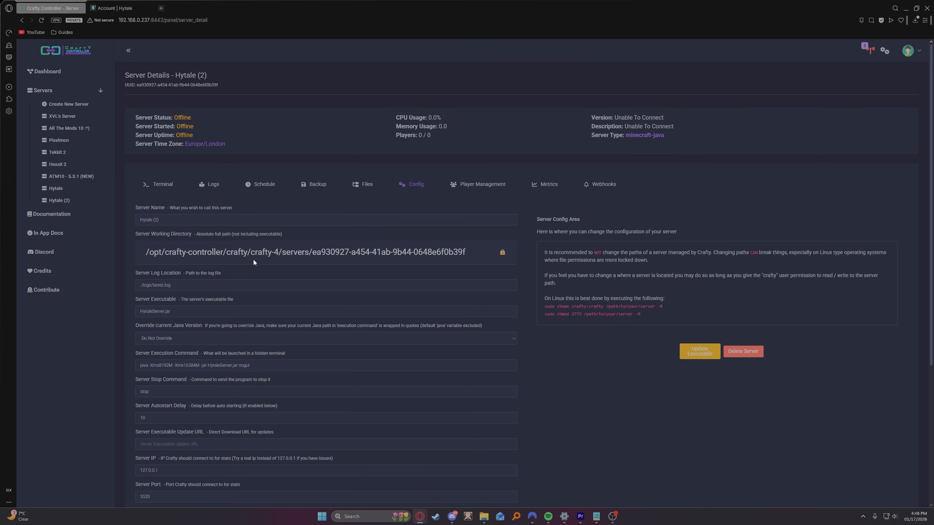
scroll(239, 272, "down", 2)
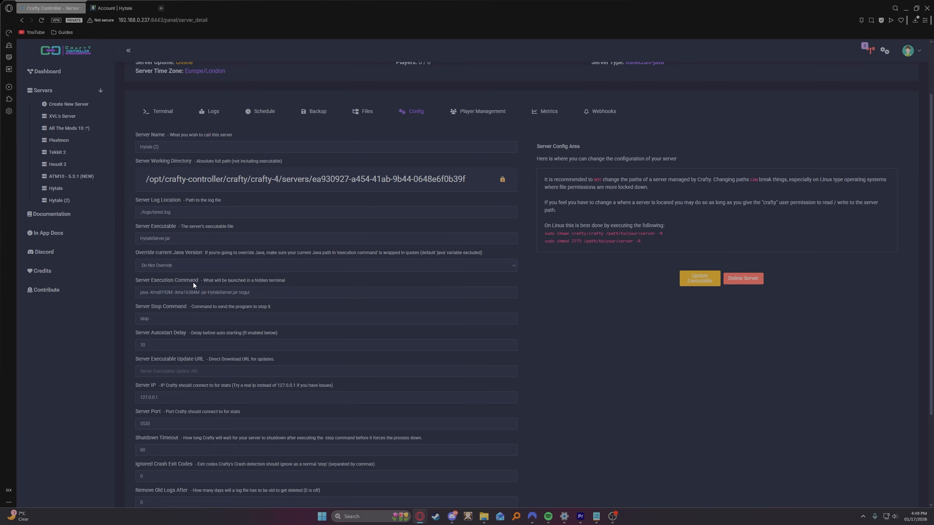
triple_click(251, 292)
type("java -Xmx16G -Xms8G -jar HytaleServer.jar --assets Assets.zip")
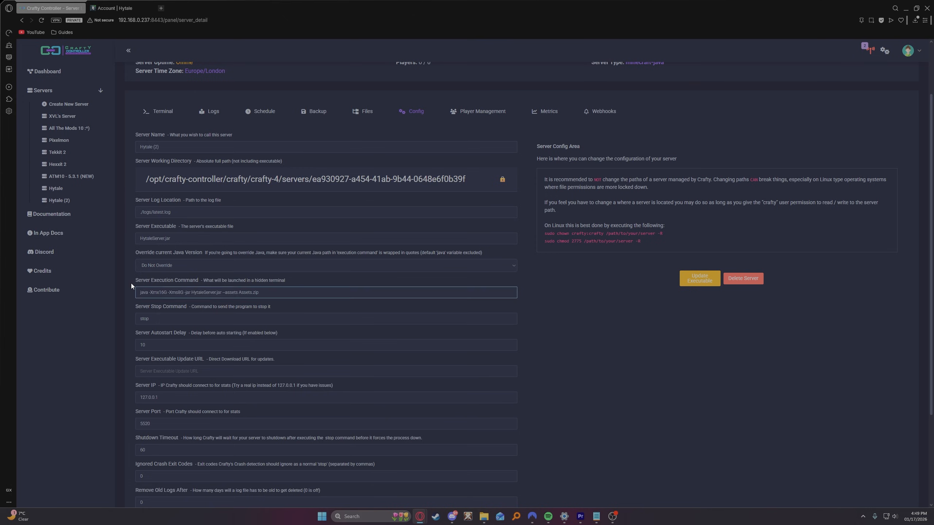
left_click(130, 286)
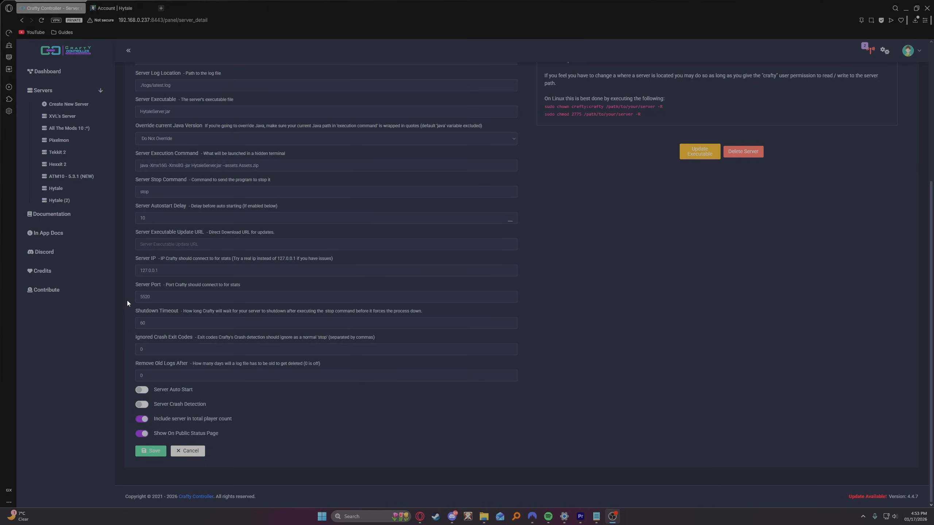
left_click(149, 451)
- Start the Hytale (2) server from its terminal page and agree to the EULA
scroll(125, 390, "up", 5)
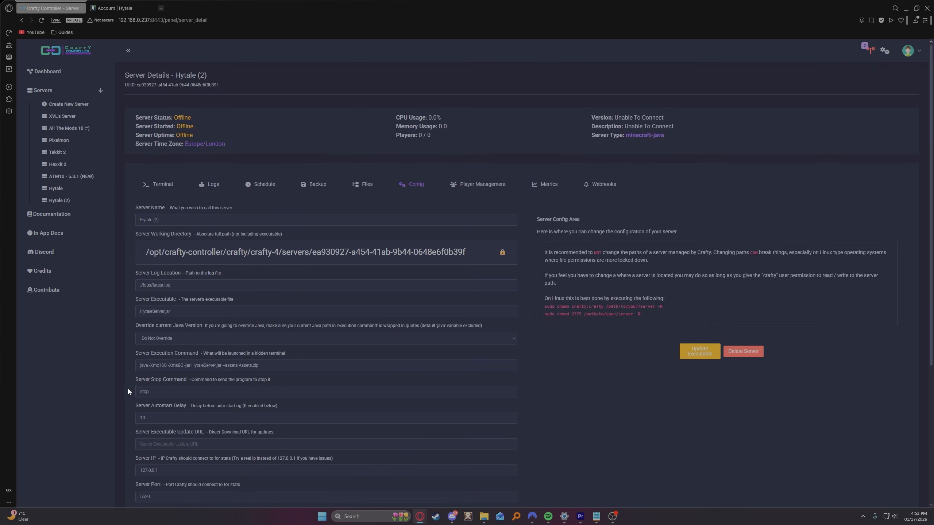
left_click(162, 184)
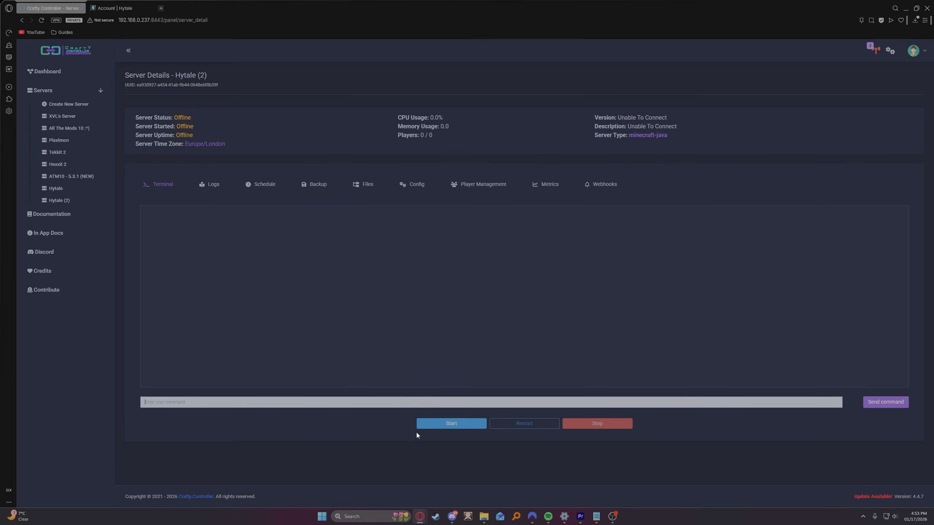
left_click(448, 424)
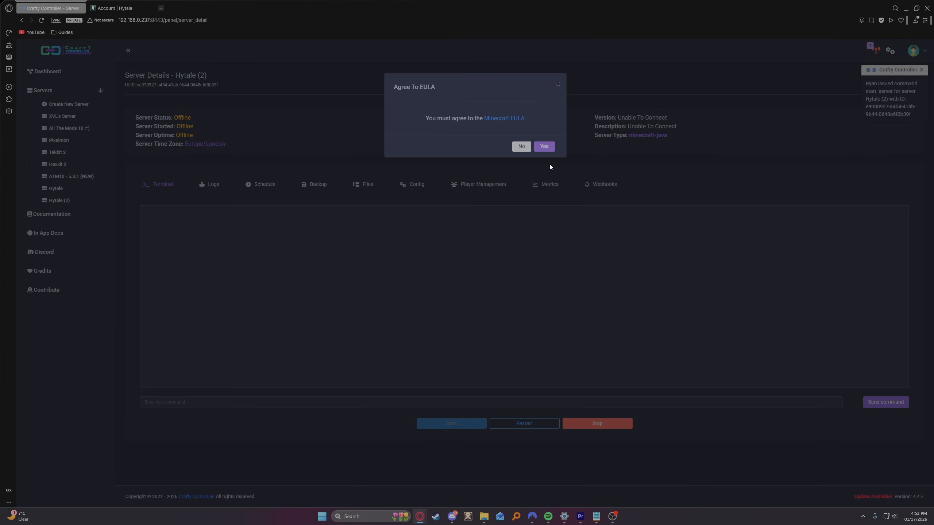
left_click(544, 147)
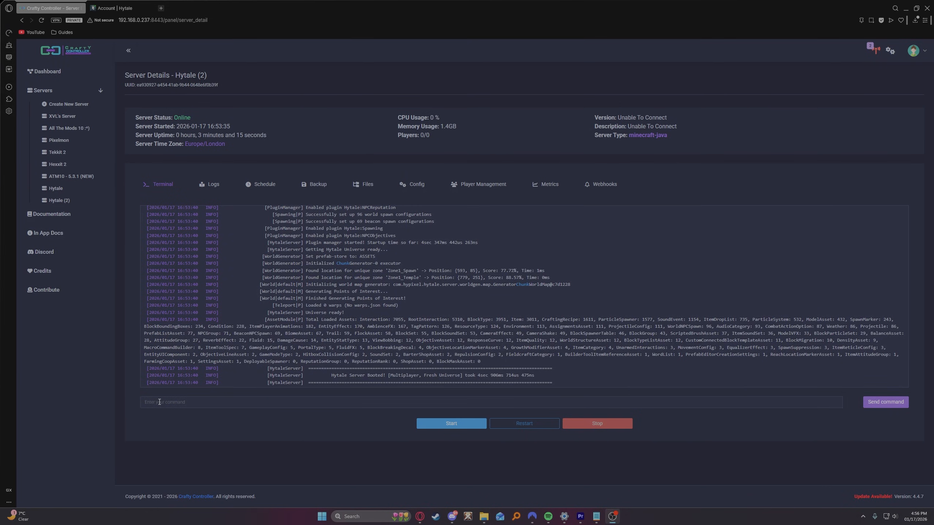
- Run the command /auth login device in the Hytale (2) server's terminal
left_click(160, 402)
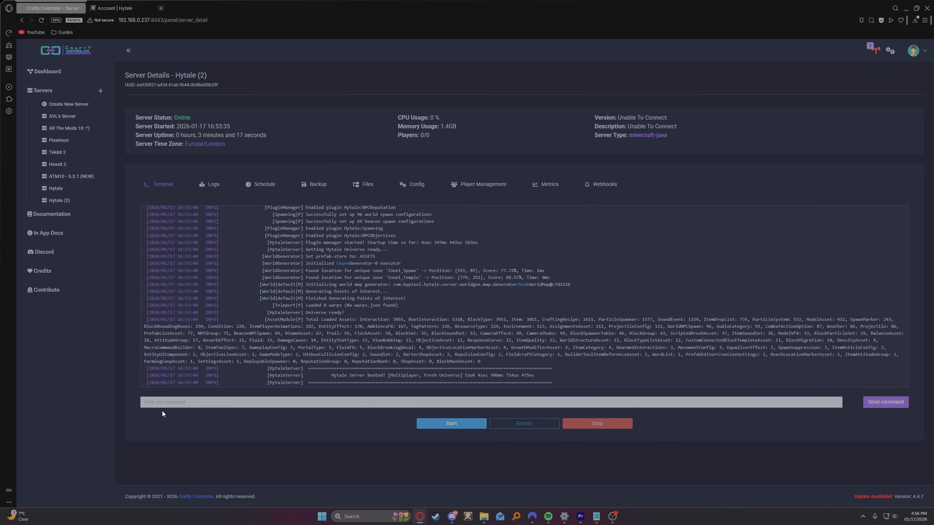
type("/auth login device")
key("Return")
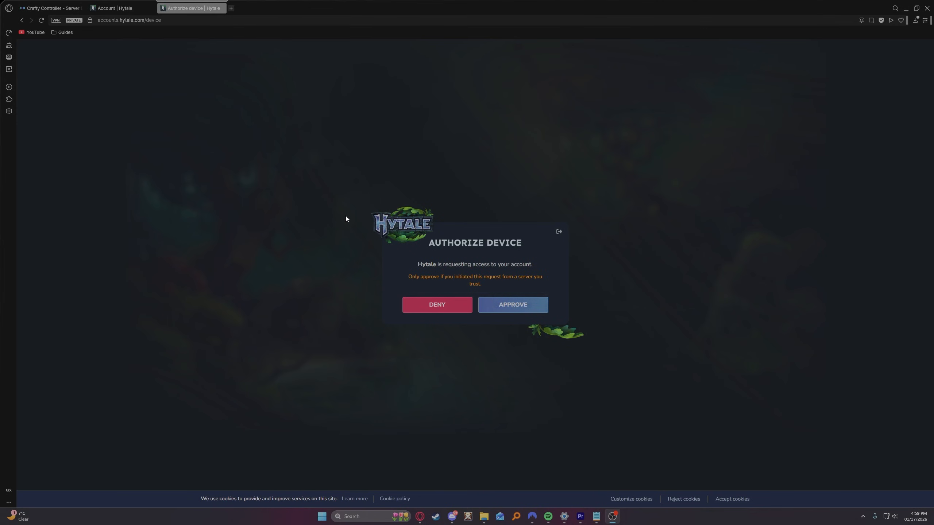
- Approve the Hytale device authorization request and check the authentication result in the server terminal
left_click(515, 314)
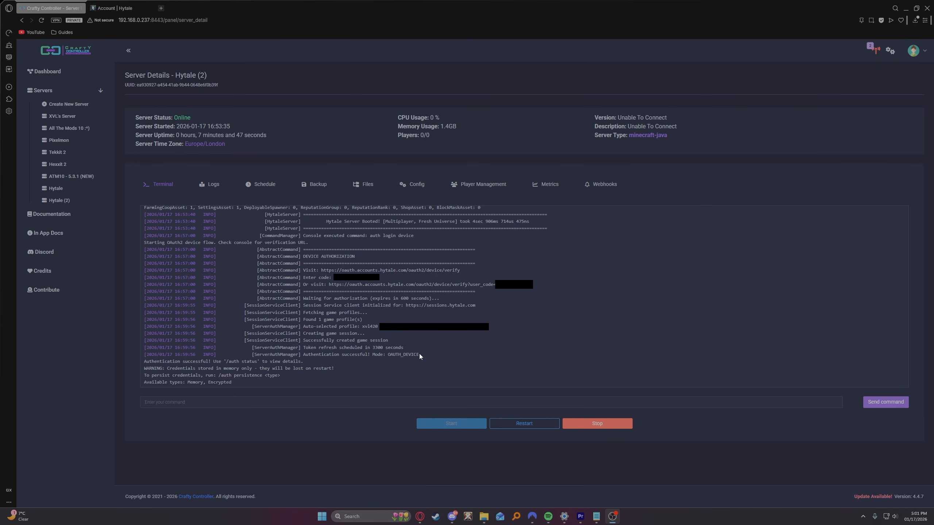
left_click_drag(419, 355, 305, 355)
left_click(479, 363)
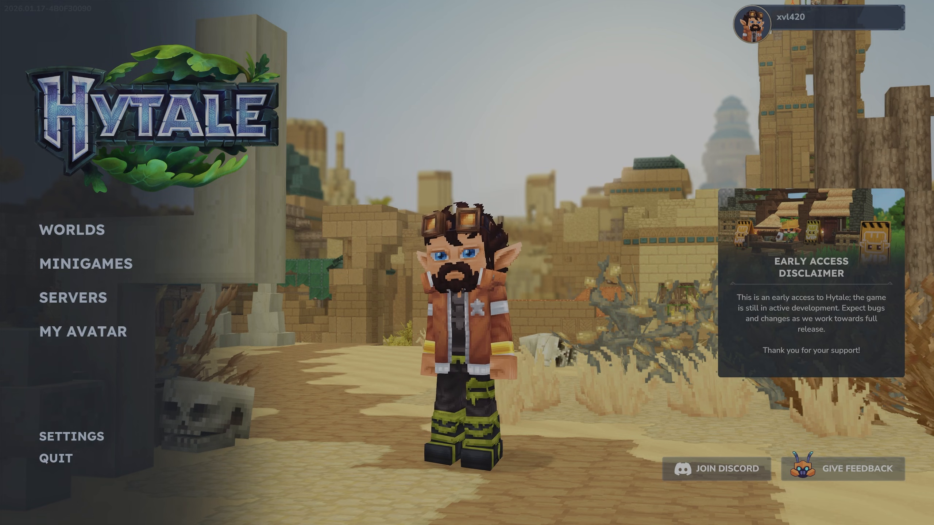
- In the Hytale game, add a favorite server named Test with the server's connection address
left_click(78, 232)
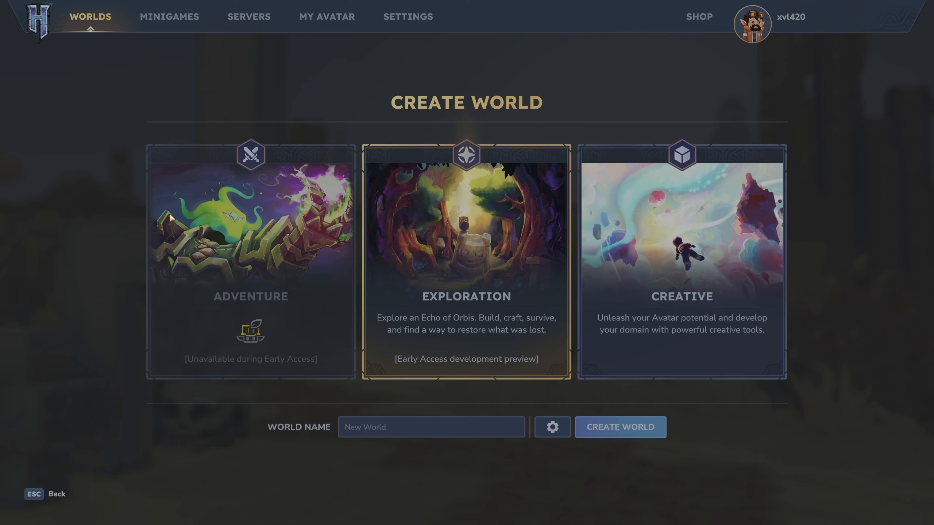
left_click(240, 18)
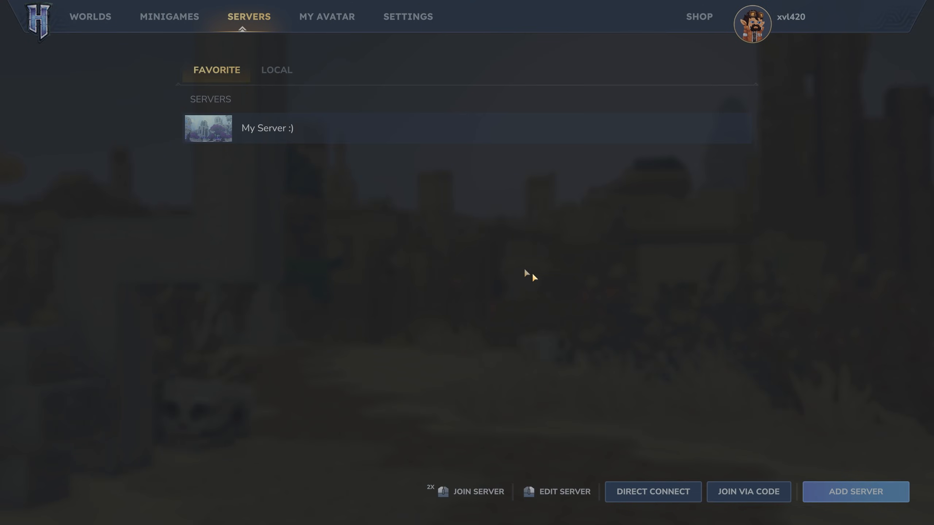
left_click(811, 488)
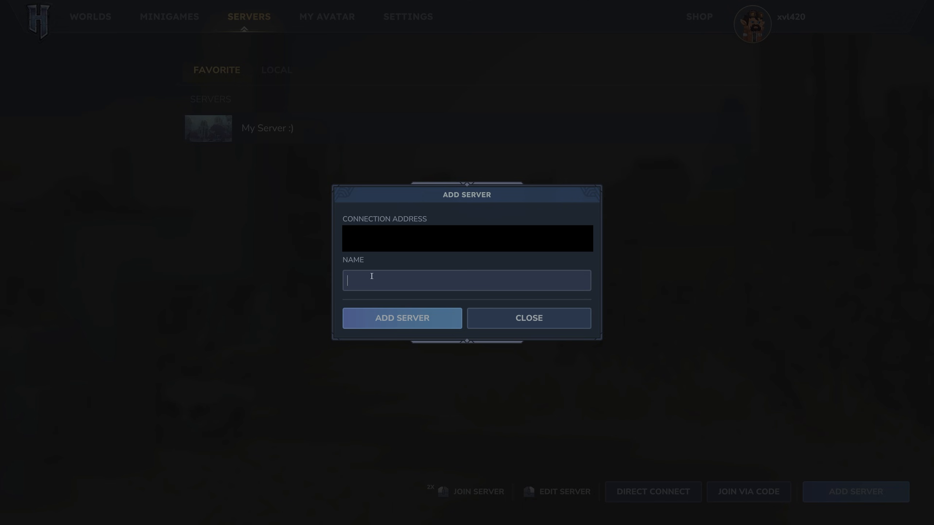
type("Test")
left_click(383, 318)
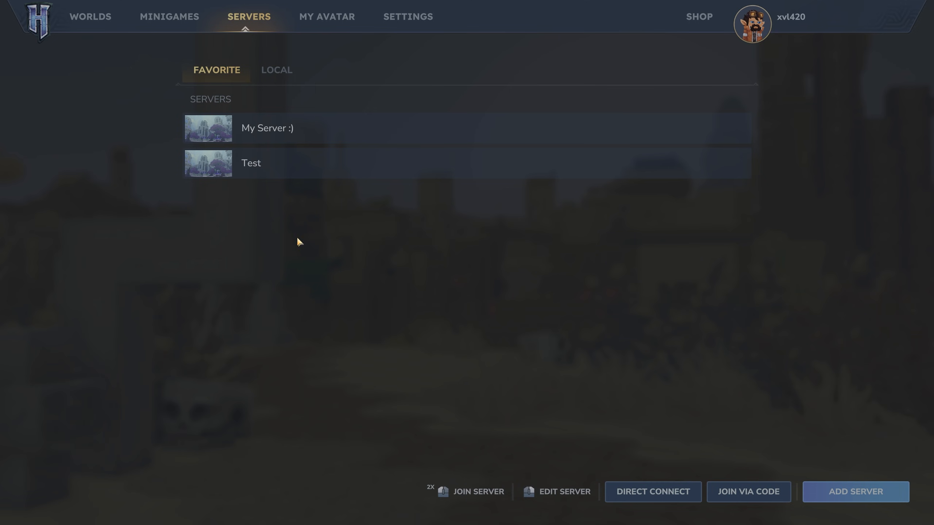
- Join the Test server and walk forward in its world
double_click(286, 168)
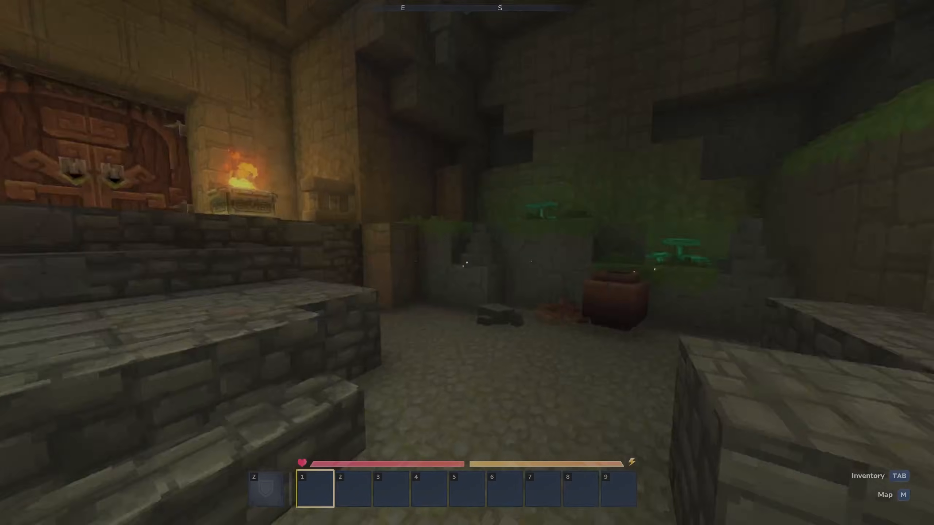
key("w")
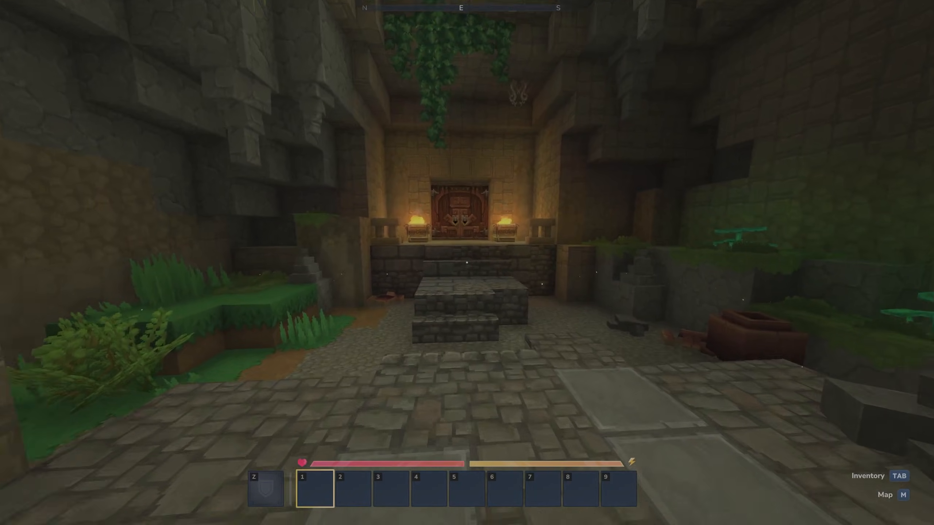